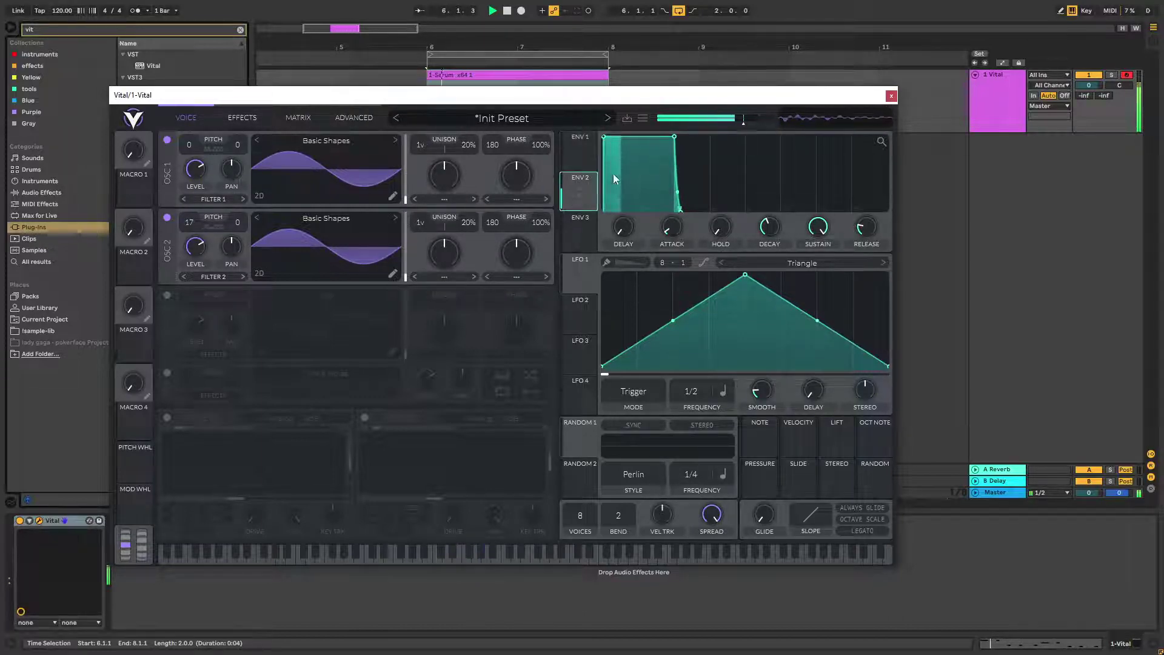
Shape ENV 2 with a short attack, quick decay and no sustain, and assign it to modulate OSC 2's level
{"action": "left_click_drag", "start_coordinate": [677, 192], "coordinate": [635, 230]}
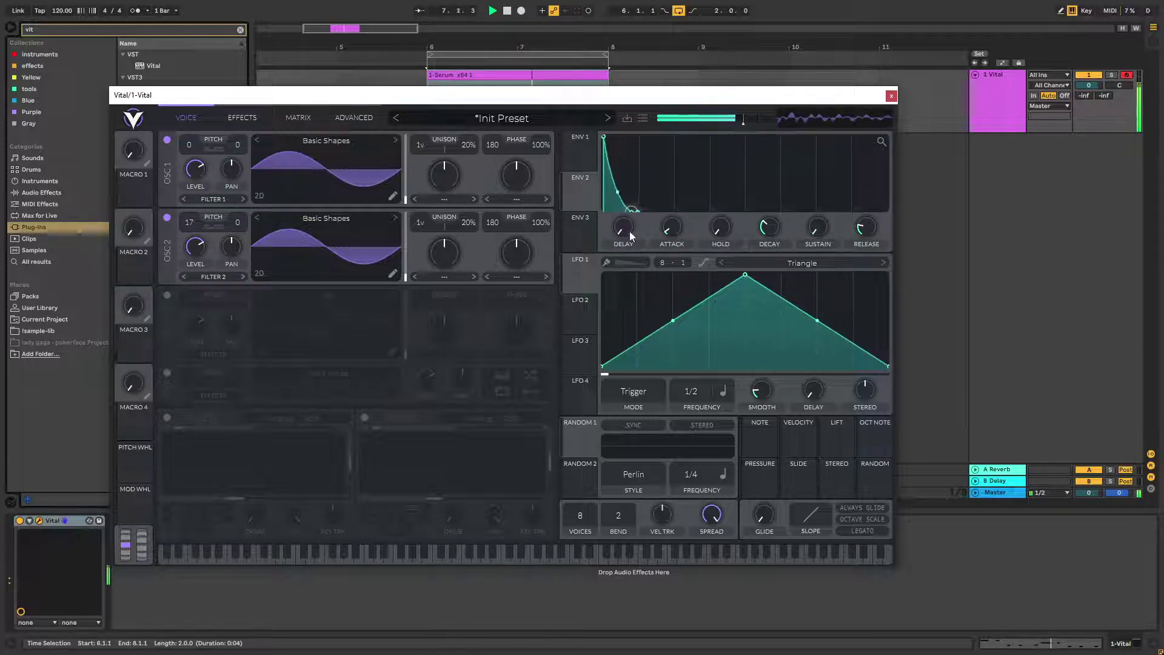
{"action": "left_click_drag", "start_coordinate": [603, 137], "coordinate": [607, 137]}
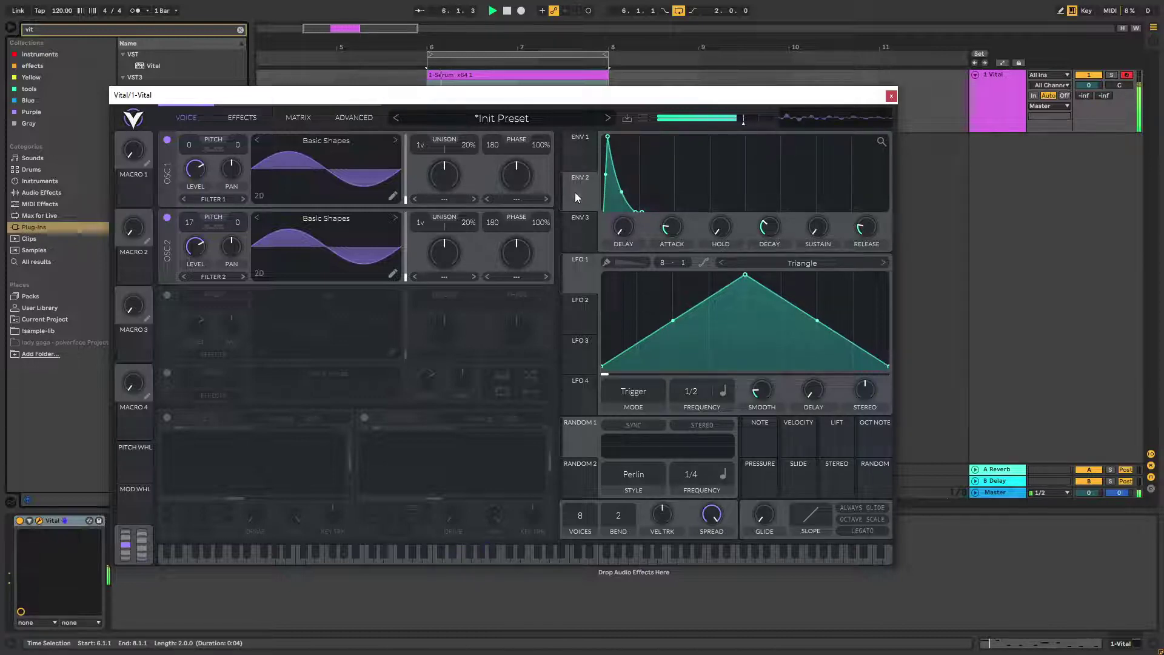
{"action": "left_click_drag", "start_coordinate": [577, 191], "coordinate": [196, 284]}
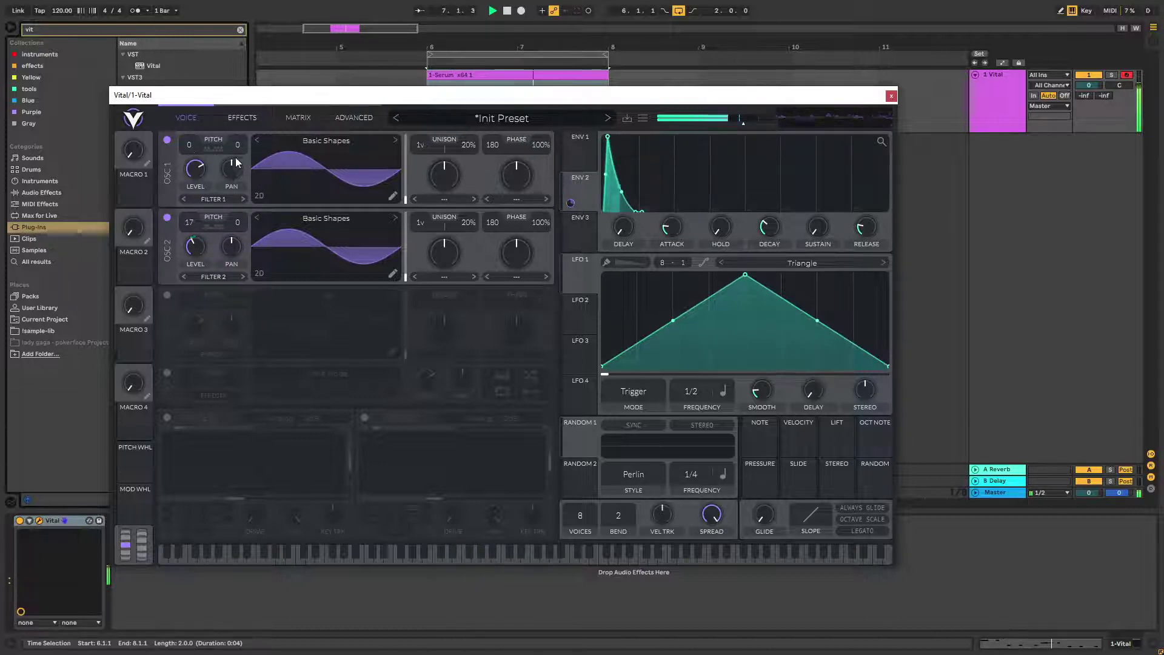
Tighten ENV 2 to a very short attack and decay with a slight sustain, and rebalance OSC 2's level
{"action": "mouse_move", "coordinate": [672, 227]}
{"action": "left_mouse_down"}
{"action": "mouse_move", "coordinate": [673, 238]}
{"action": "mouse_move", "coordinate": [672, 216]}
{"action": "mouse_move", "coordinate": [671, 237]}
{"action": "left_mouse_up"}
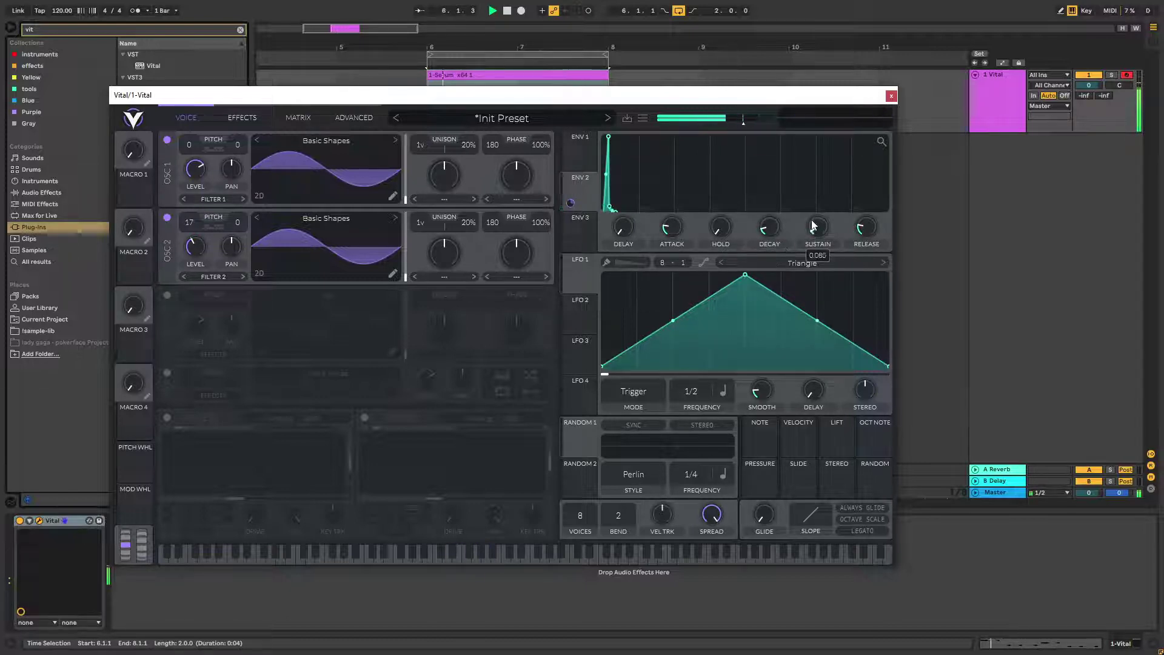
{"action": "scroll", "coordinate": [813, 225], "scroll_direction": "up", "scroll_amount": 1}
{"action": "mouse_move", "coordinate": [198, 255]}
{"action": "left_mouse_down"}
{"action": "mouse_move", "coordinate": [195, 278]}
{"action": "mouse_move", "coordinate": [196, 247]}
{"action": "left_mouse_up"}
{"action": "left_click", "coordinate": [572, 142]}
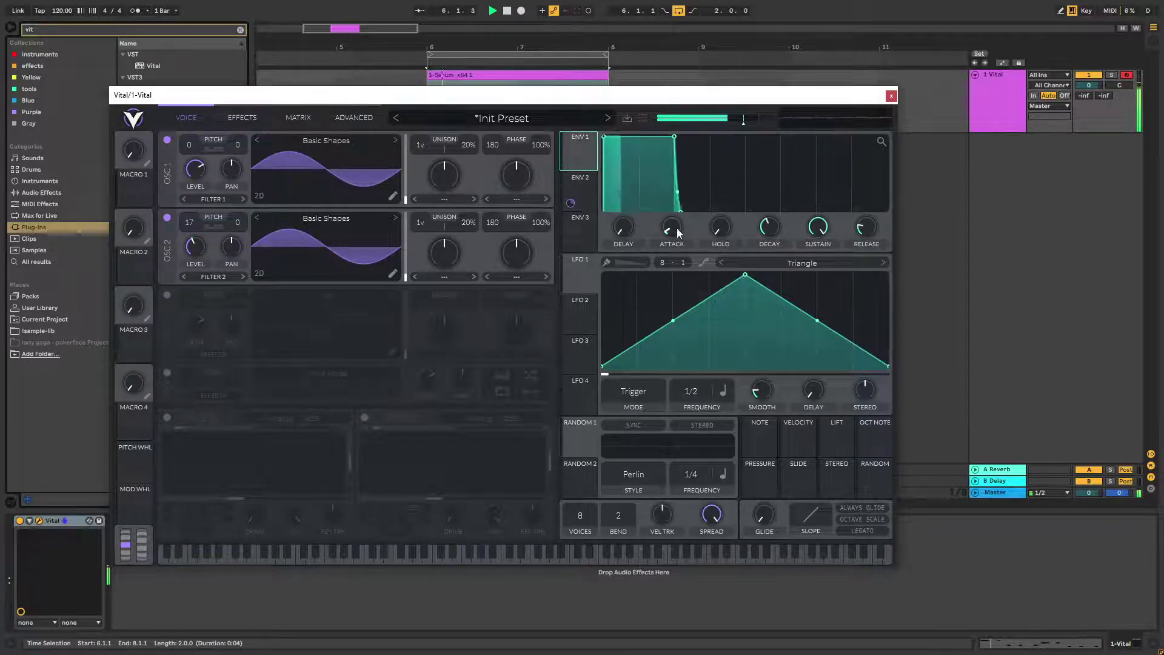
{"action": "left_click_drag", "start_coordinate": [675, 228], "coordinate": [677, 225]}
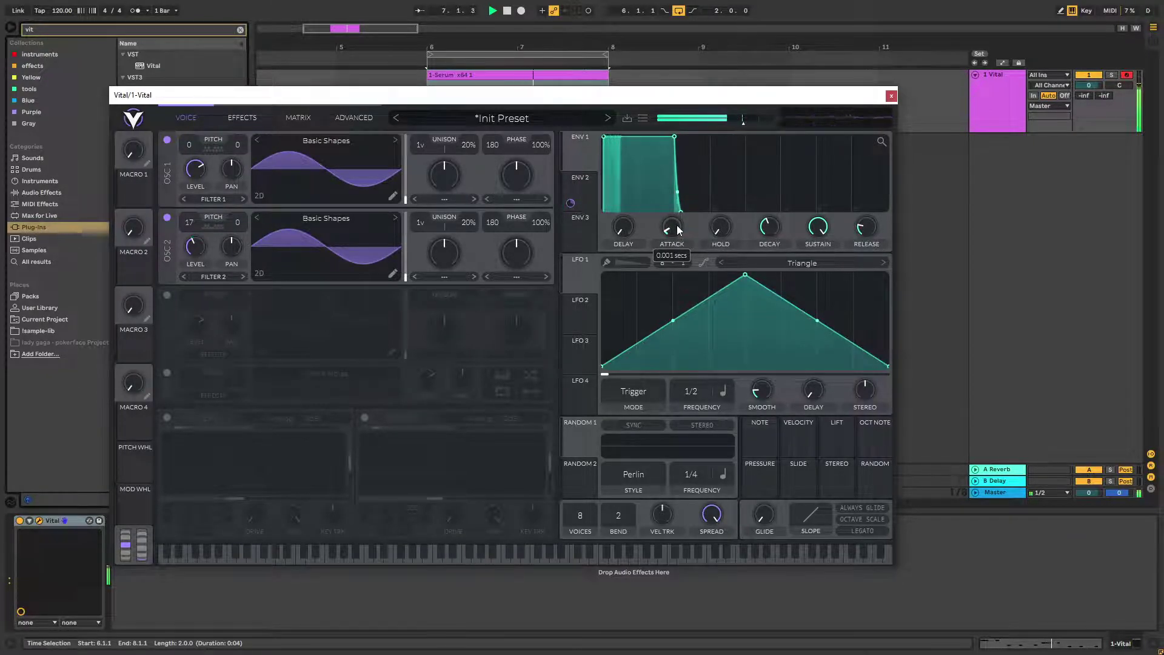
Enable Filter 1 with OSC 2 routed into it, using the Analog 24dB type and minimum resonance
{"action": "left_click", "coordinate": [166, 420]}
{"action": "left_click", "coordinate": [217, 279]}
{"action": "left_click", "coordinate": [212, 290]}
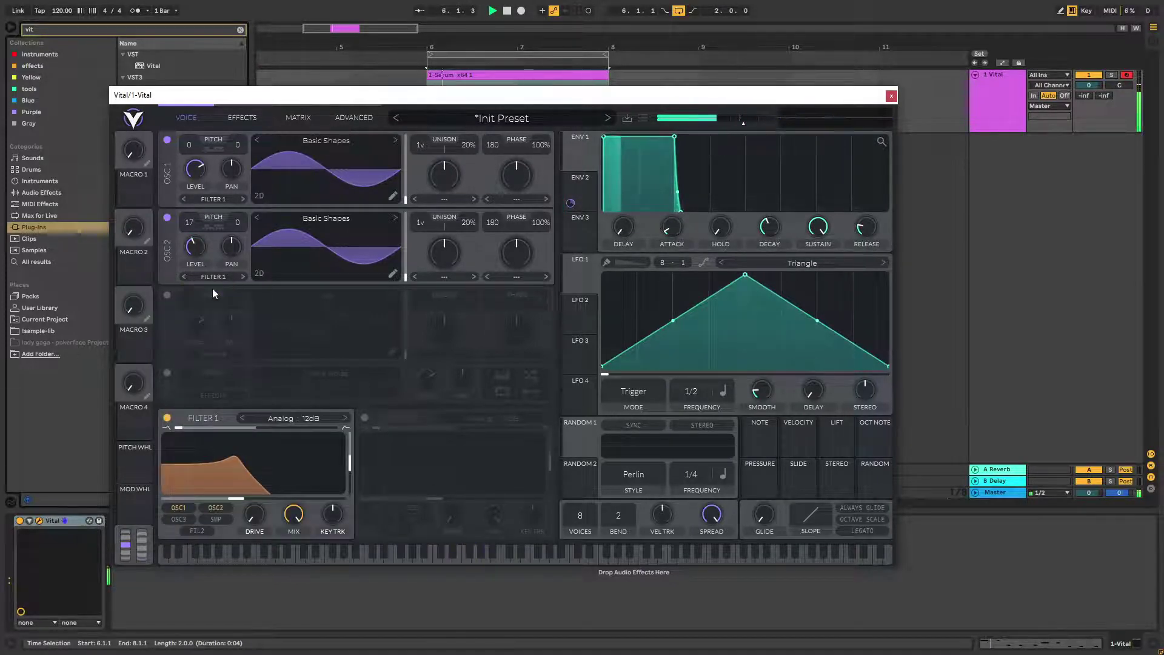
{"action": "left_click", "coordinate": [297, 418]}
{"action": "left_click", "coordinate": [478, 430]}
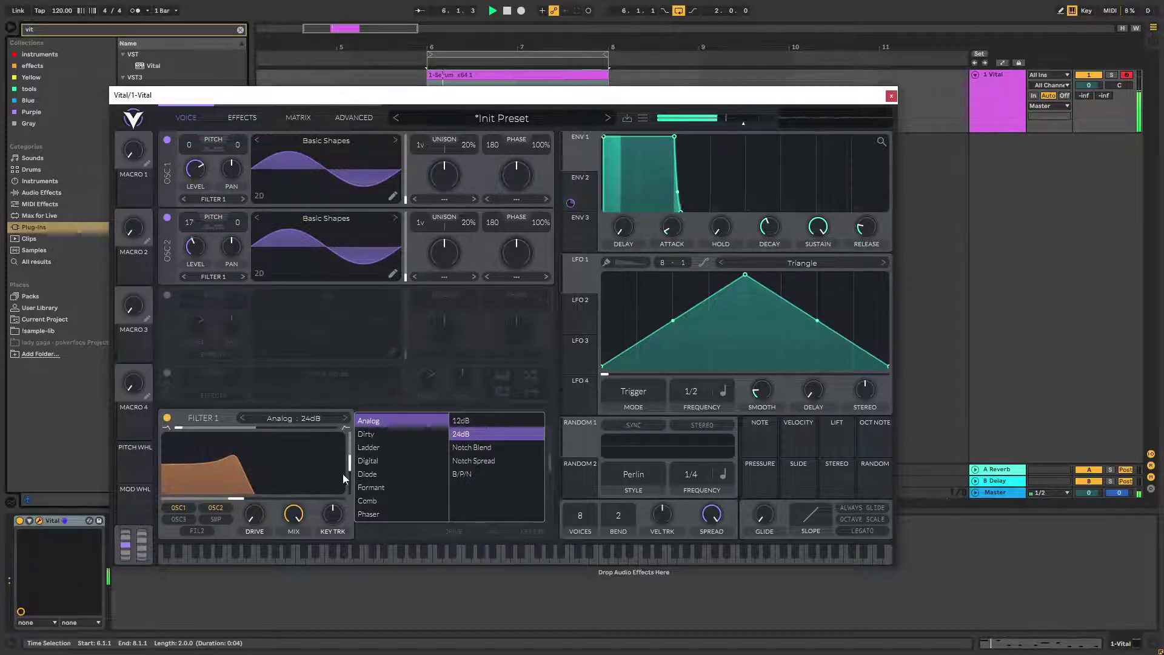
{"action": "left_click_drag", "start_coordinate": [348, 469], "coordinate": [353, 513]}
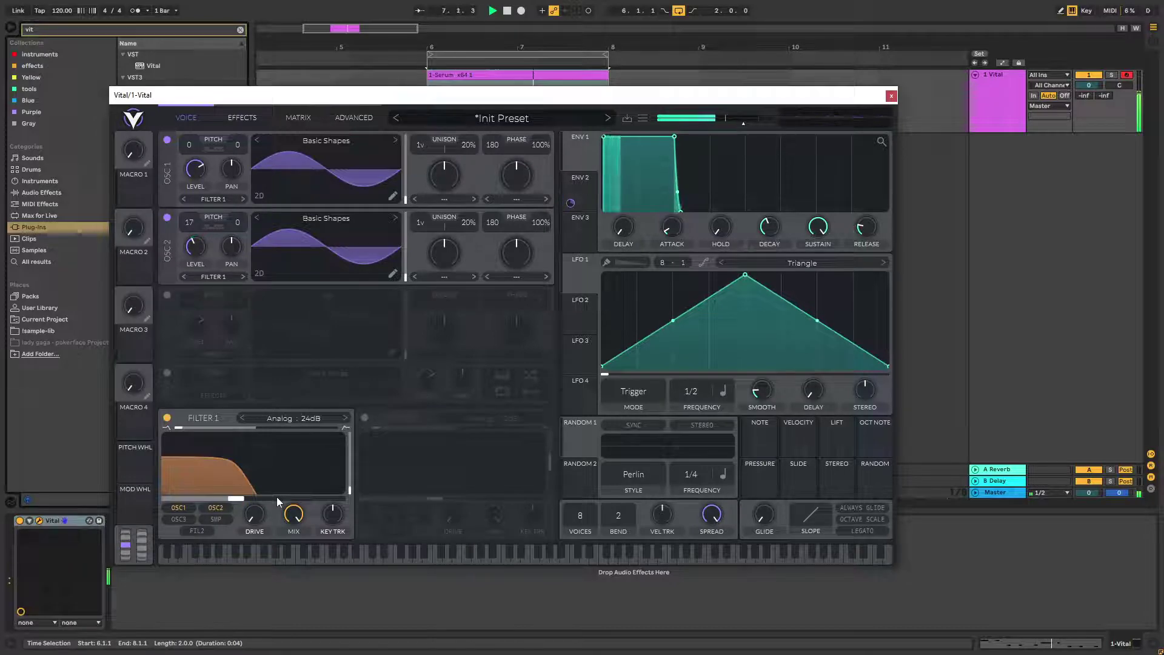
Modulate Filter 1's cutoff with ENV 2 and adjust the ENV 2 modulation amount on OSC 2's level
{"action": "left_click", "coordinate": [586, 196]}
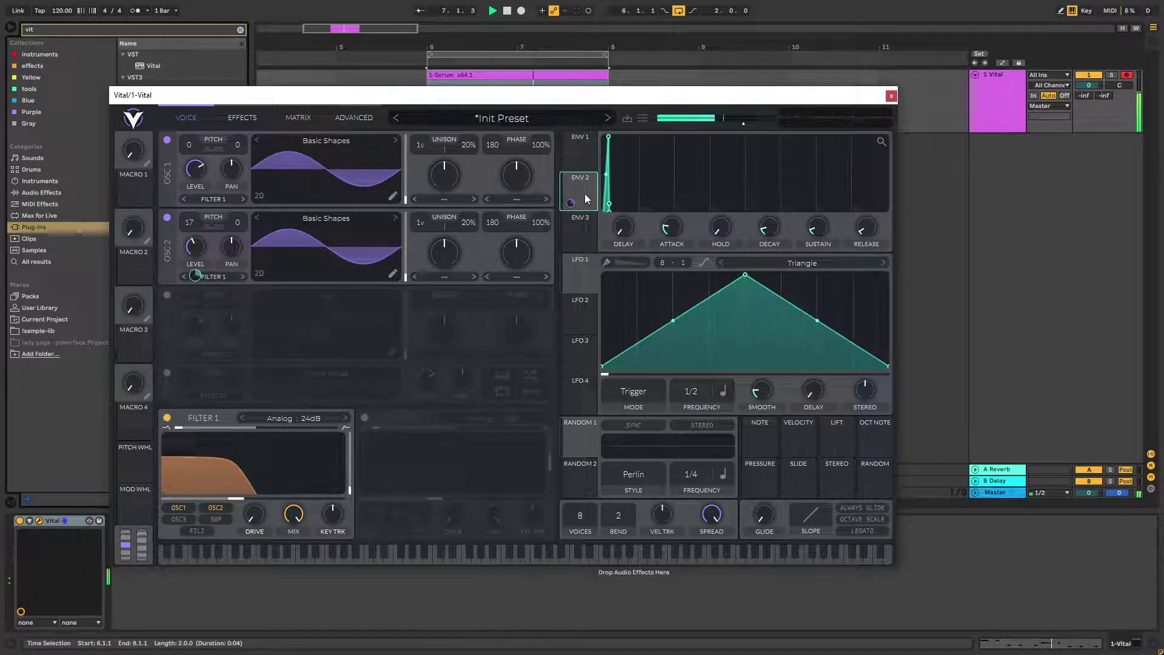
{"action": "left_click_drag", "start_coordinate": [571, 203], "coordinate": [248, 475]}
{"action": "mouse_move", "coordinate": [254, 484]}
{"action": "left_mouse_down"}
{"action": "mouse_move", "coordinate": [253, 503]}
{"action": "mouse_move", "coordinate": [254, 485]}
{"action": "left_mouse_up"}
{"action": "mouse_move", "coordinate": [195, 277]}
{"action": "left_click_drag", "start_coordinate": [196, 278], "coordinate": [199, 239]}
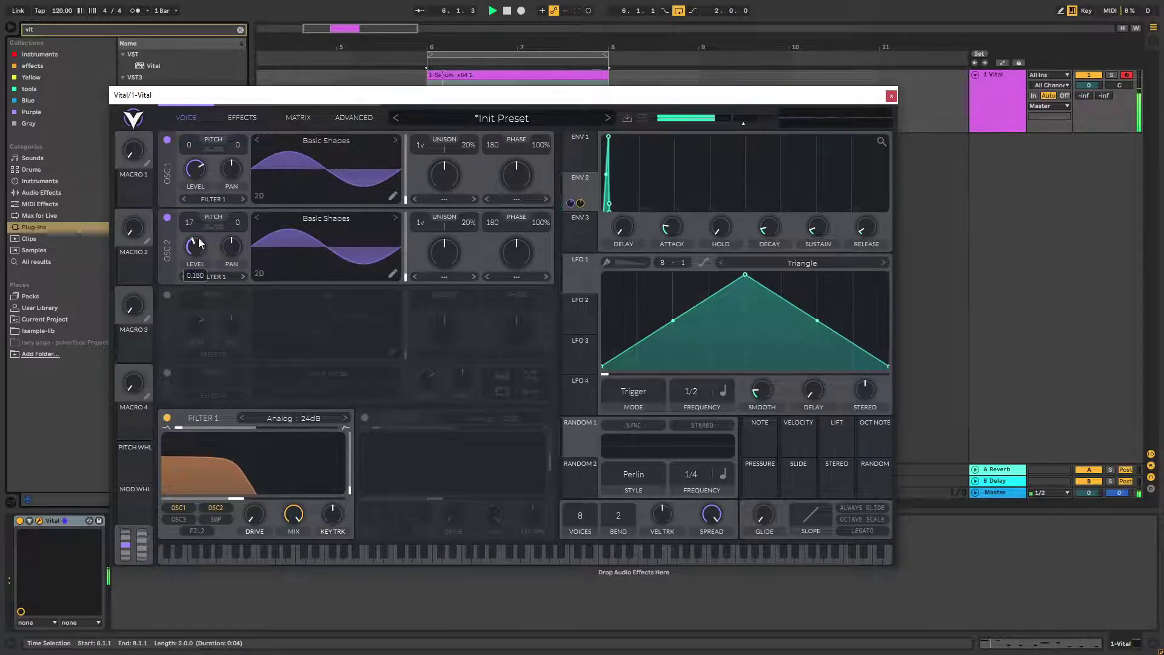
Enable OSC 3 with the Basic Shapes wavetable, pitch -12 and Direct Out routing, and lower its level
{"action": "left_click", "coordinate": [167, 295]}
{"action": "left_click", "coordinate": [300, 297]}
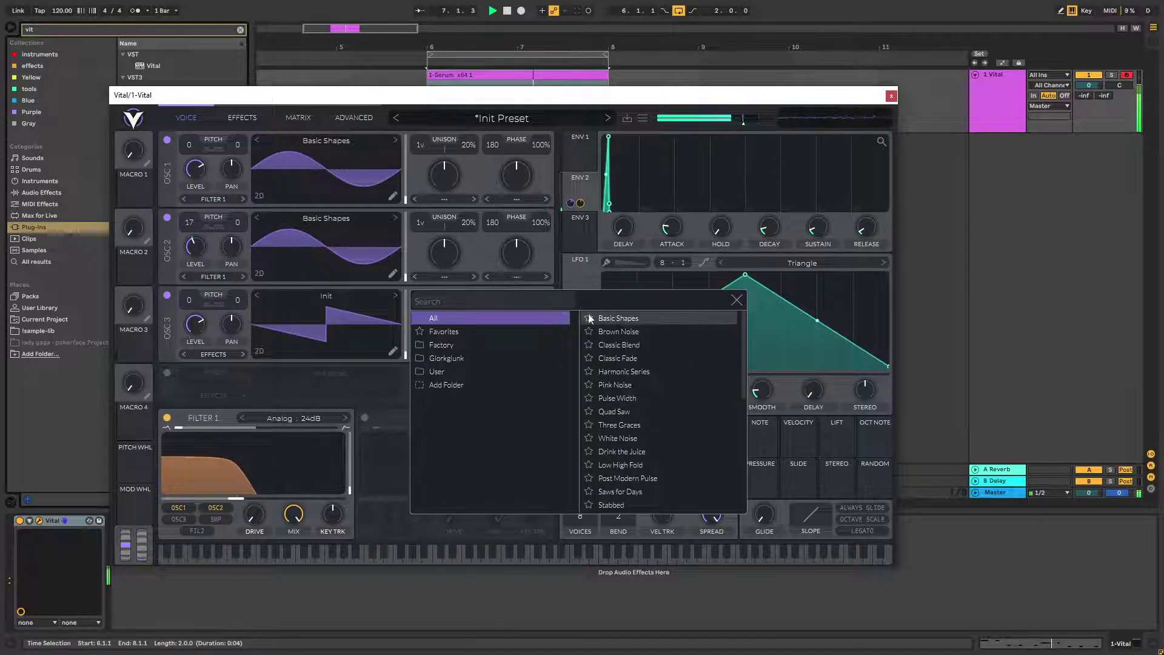
{"action": "left_click", "coordinate": [613, 319]}
{"action": "left_click_drag", "start_coordinate": [188, 303], "coordinate": [187, 379]}
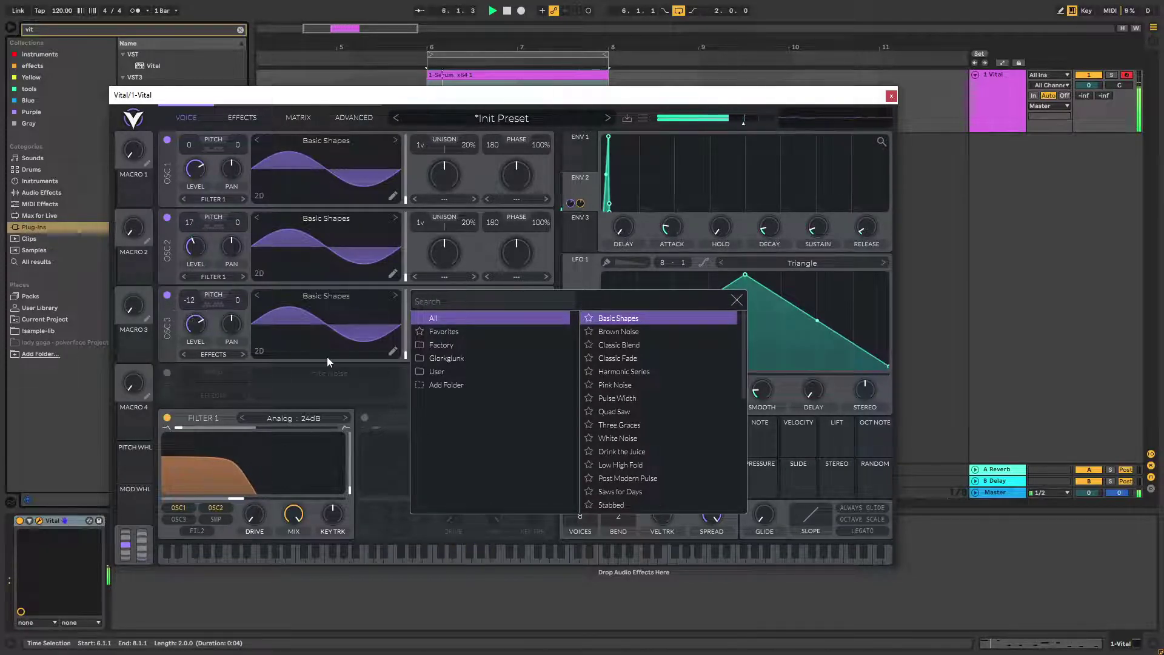
{"action": "left_click", "coordinate": [213, 354]}
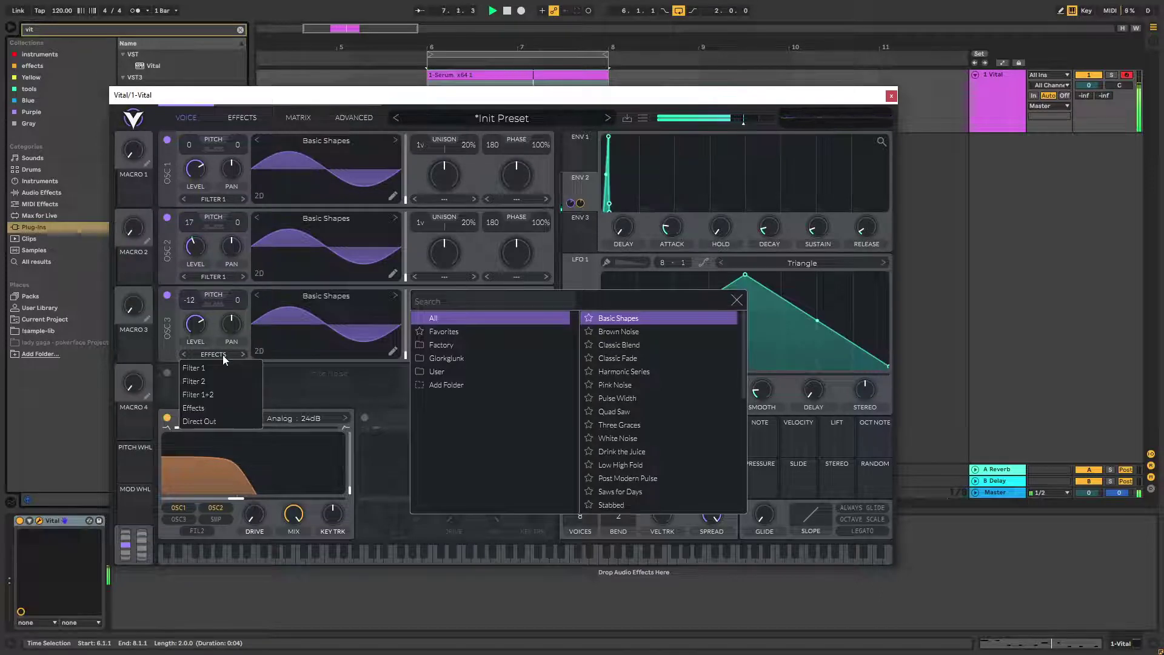
{"action": "left_click", "coordinate": [261, 395]}
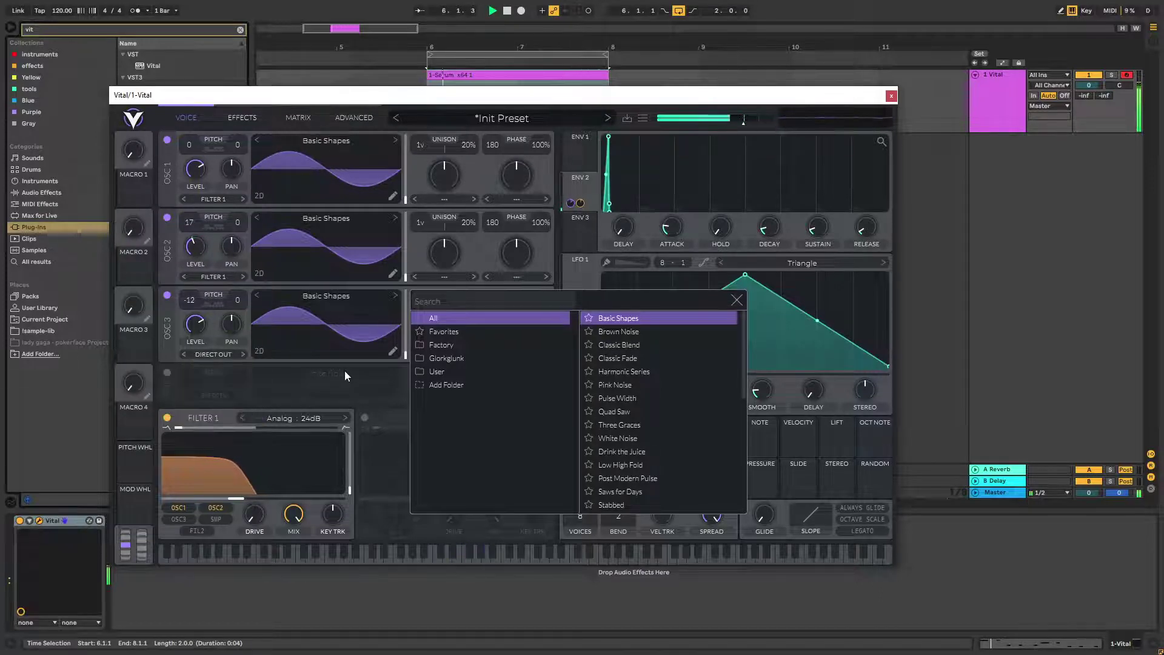
{"action": "left_click_drag", "start_coordinate": [195, 348], "coordinate": [191, 355]}
Set ENV 2's attack to about 0.162 secs and its OSC 2 level modulation to about -0.167, raising that oscillator's level to compensate
{"action": "left_click", "coordinate": [580, 234]}
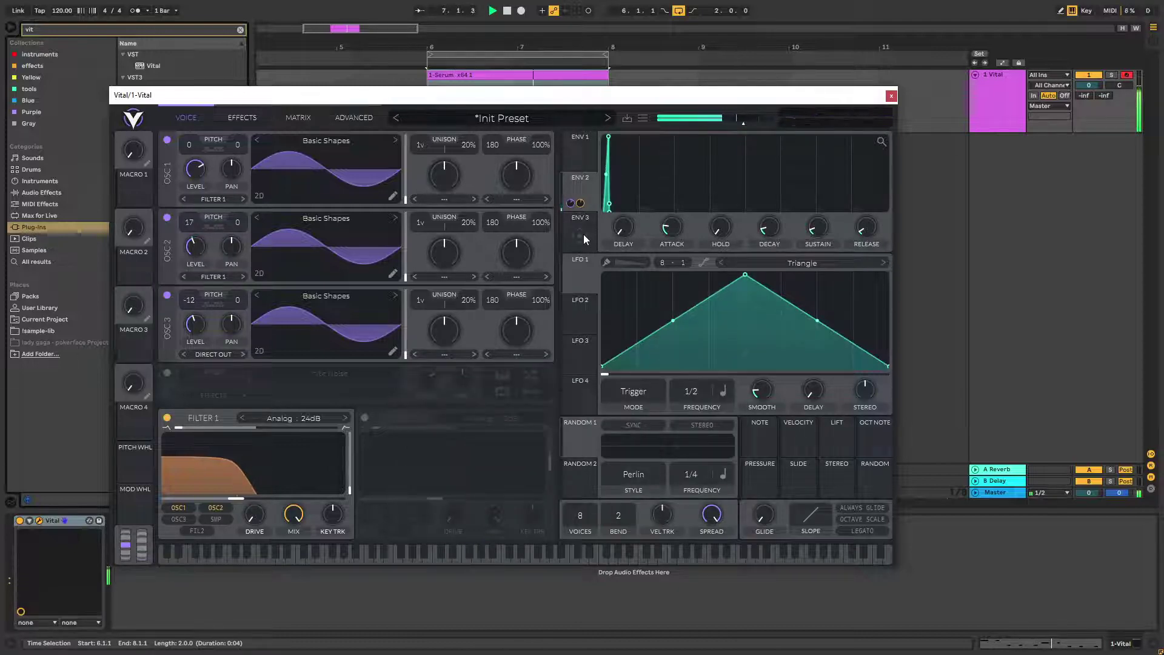
{"action": "left_click_drag", "start_coordinate": [666, 233], "coordinate": [676, 219]}
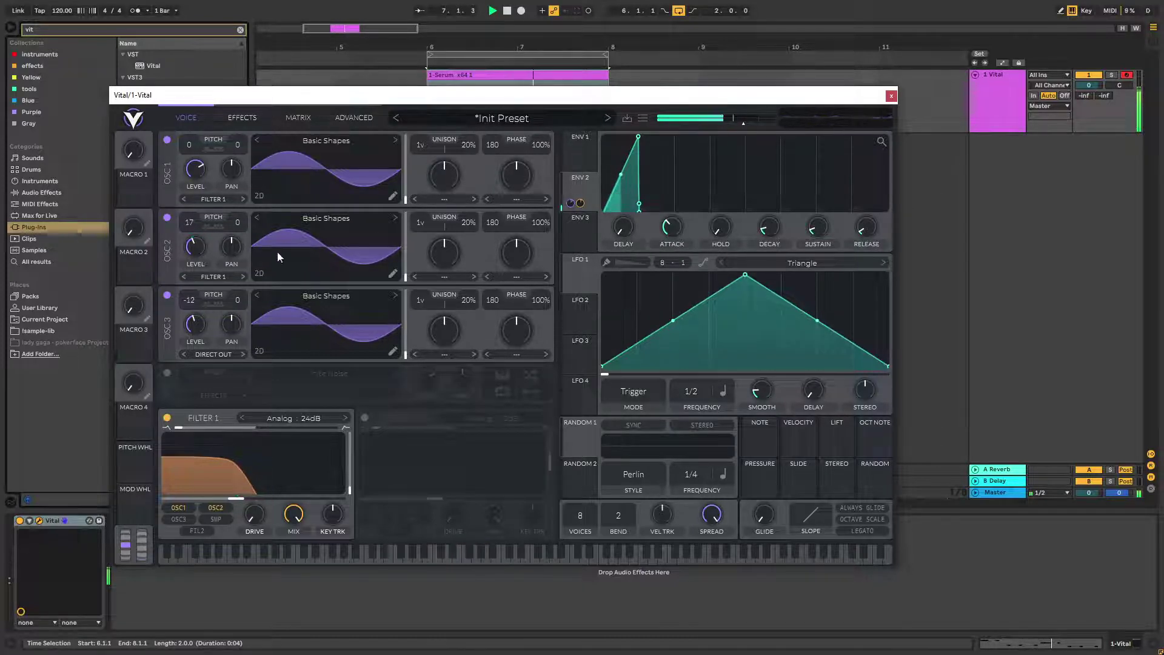
{"action": "mouse_move", "coordinate": [197, 250]}
{"action": "left_click_drag", "start_coordinate": [195, 276], "coordinate": [195, 297]}
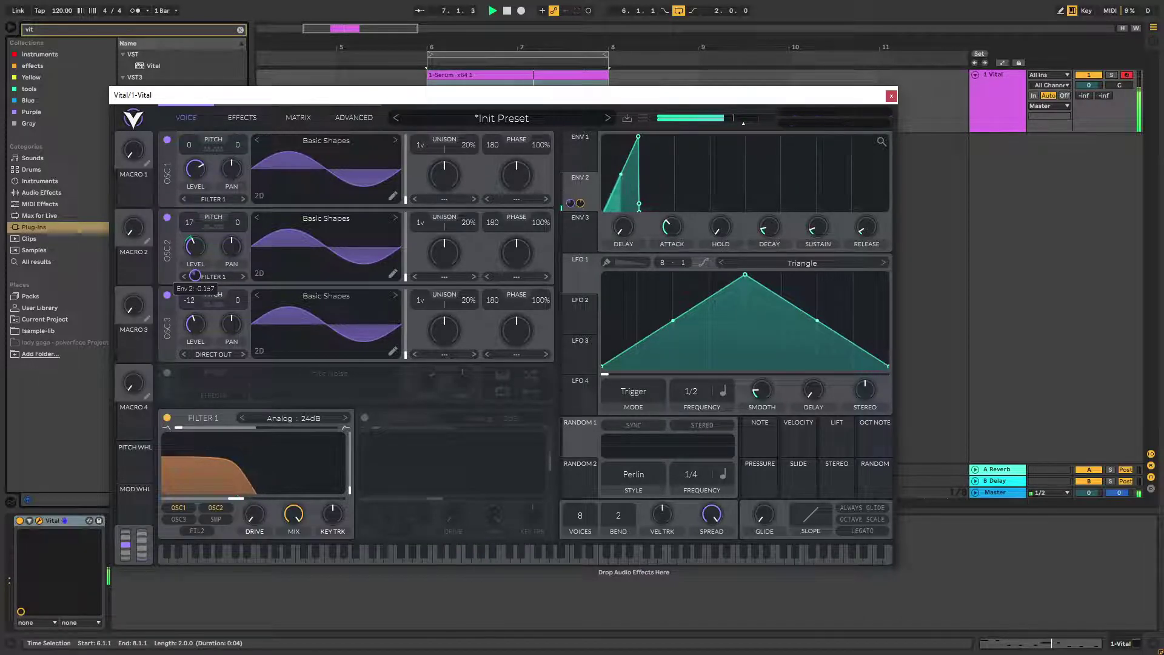
{"action": "left_click_drag", "start_coordinate": [198, 258], "coordinate": [202, 238]}
{"action": "left_click_drag", "start_coordinate": [674, 228], "coordinate": [674, 238]}
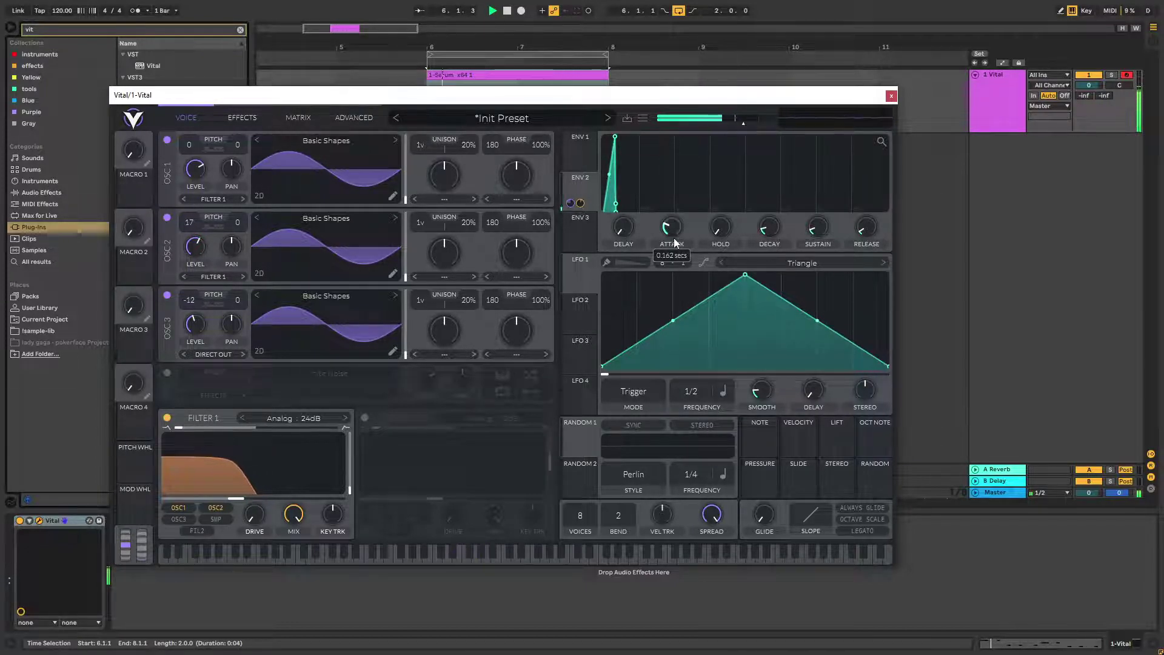
Switch off Filter 1 and OSC 3 to isolate the first two oscillators
{"action": "left_click", "coordinate": [167, 418]}
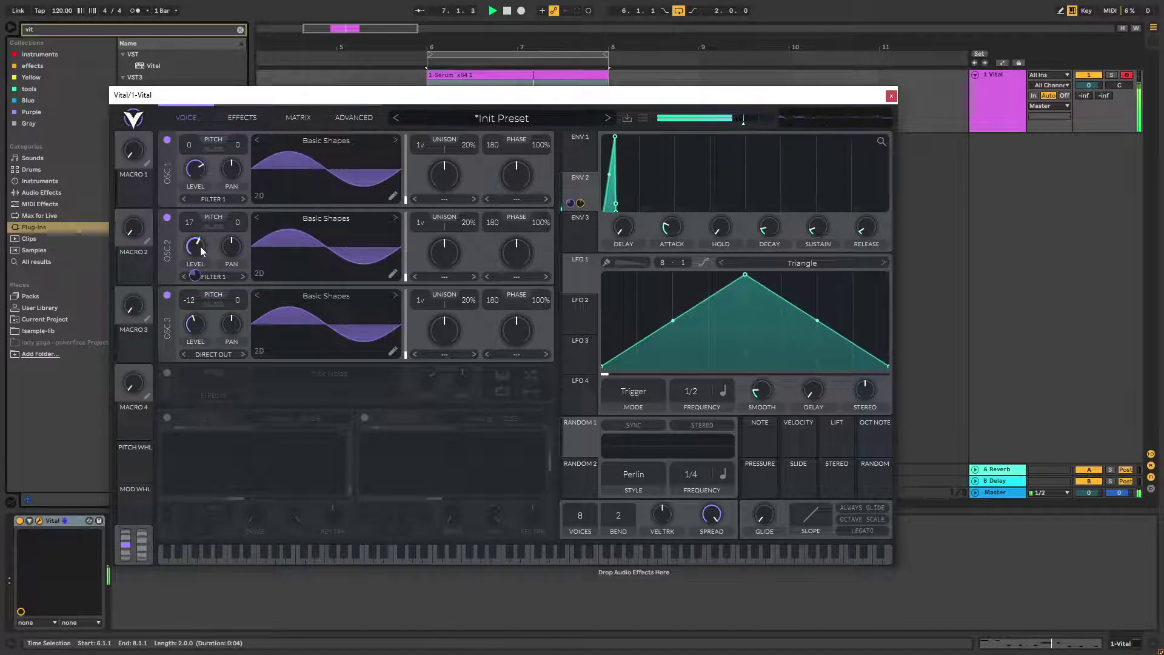
{"action": "left_click", "coordinate": [167, 295]}
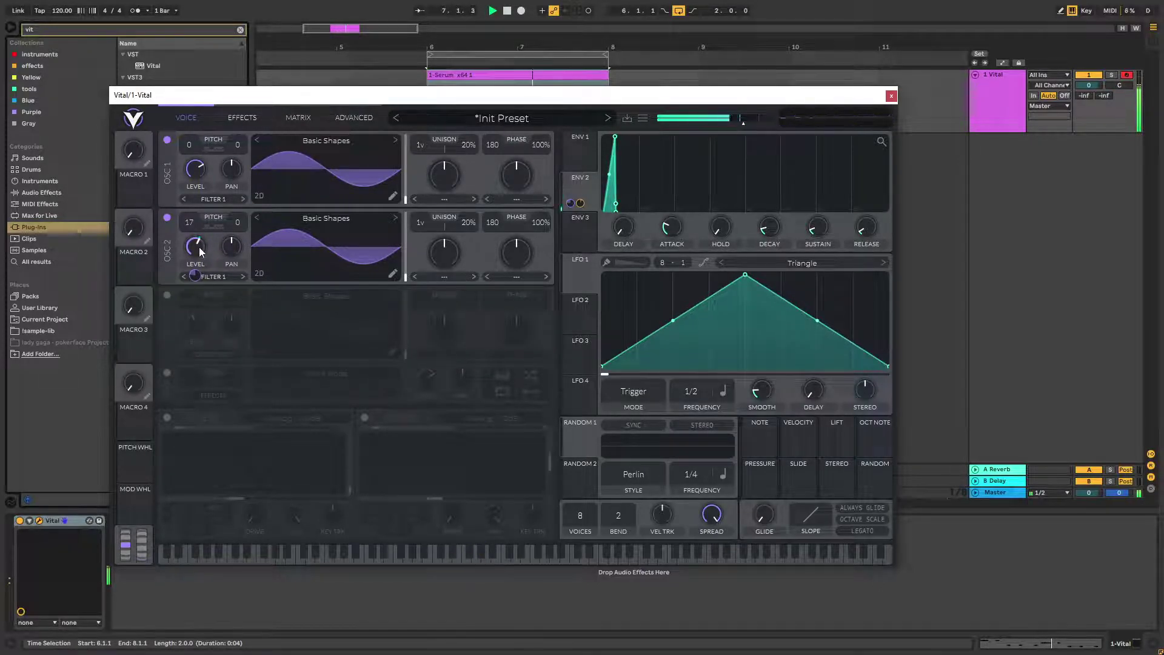
Reshape ENV 2 with zero sustain and a short decay and release, and set OSC 2's pitch to 19
{"action": "mouse_move", "coordinate": [198, 260]}
{"action": "mouse_move", "coordinate": [669, 230]}
{"action": "left_mouse_down"}
{"action": "mouse_move", "coordinate": [674, 248]}
{"action": "mouse_move", "coordinate": [676, 236]}
{"action": "left_mouse_up"}
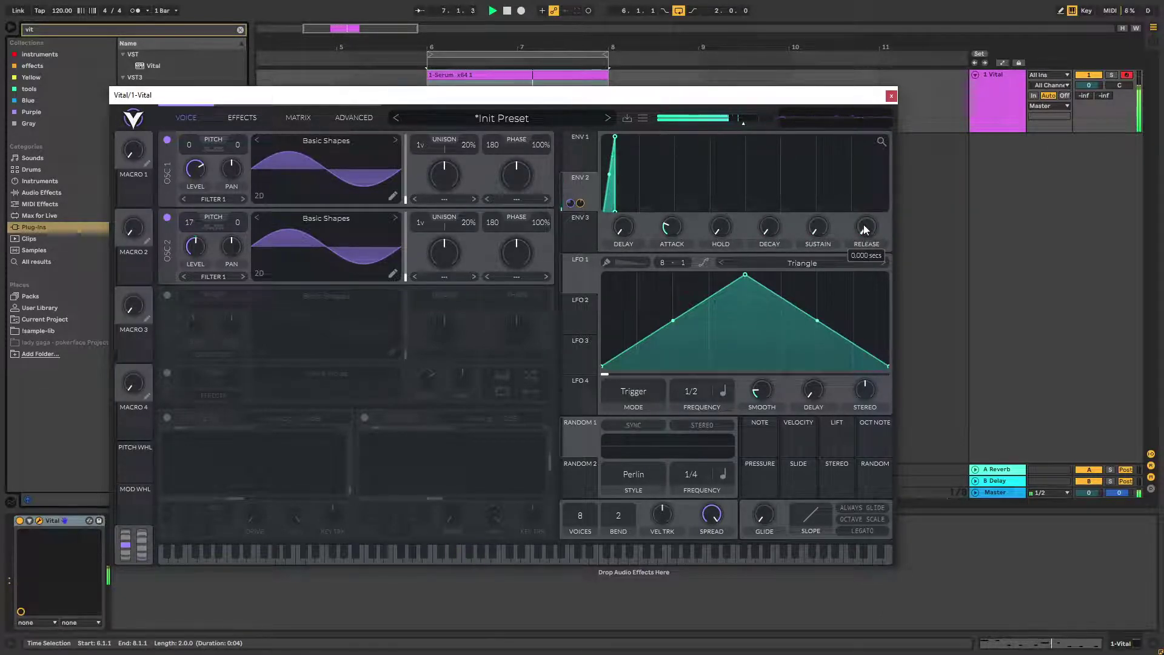
{"action": "left_click_drag", "start_coordinate": [860, 227], "coordinate": [860, 212]}
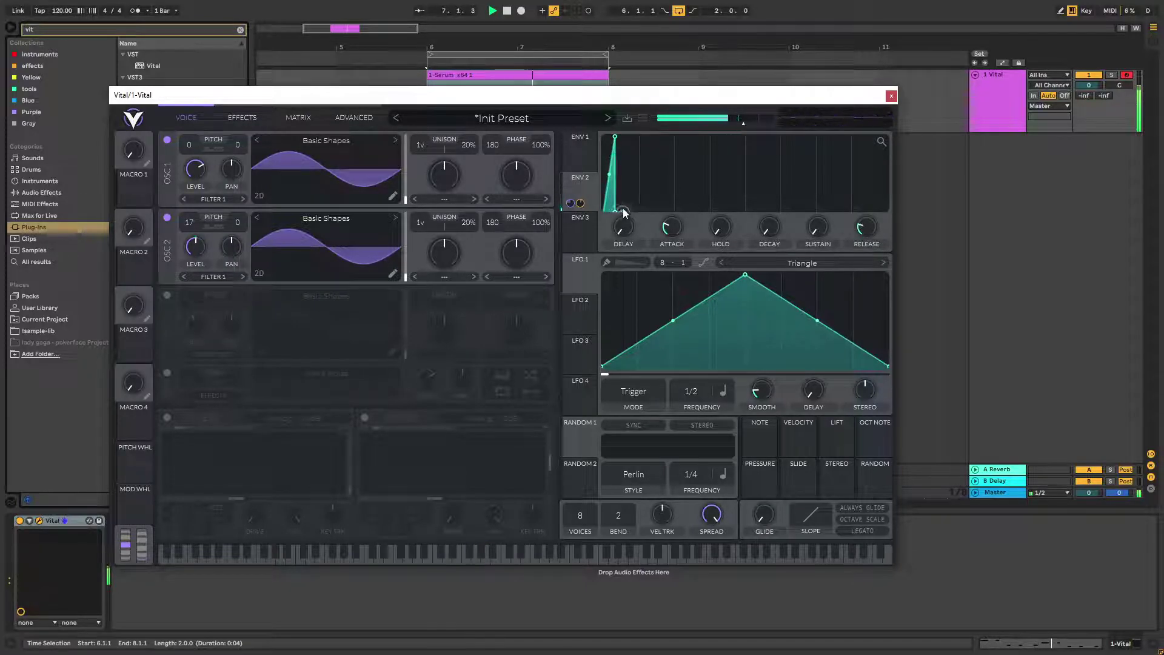
{"action": "mouse_move", "coordinate": [616, 209]}
{"action": "left_mouse_down"}
{"action": "mouse_move", "coordinate": [627, 211]}
{"action": "mouse_move", "coordinate": [624, 224]}
{"action": "left_mouse_up"}
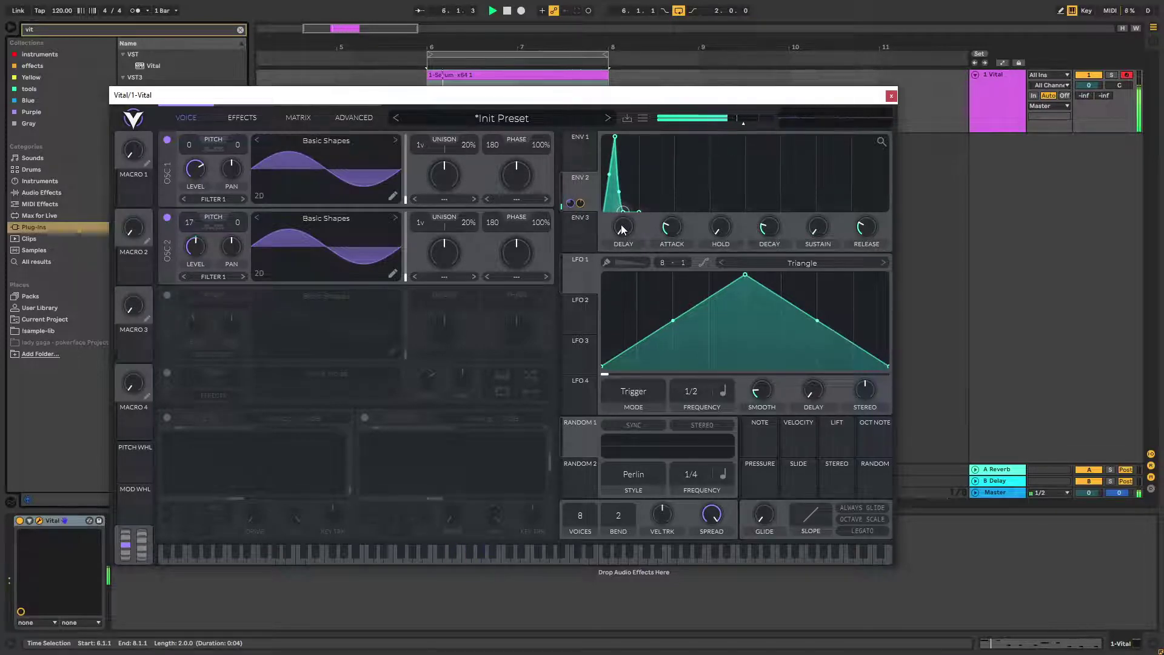
{"action": "left_click_drag", "start_coordinate": [194, 217], "coordinate": [188, 209]}
Switch Filter 1 back on and remove the ENV 2 modulation of its cutoff
{"action": "left_click", "coordinate": [167, 418]}
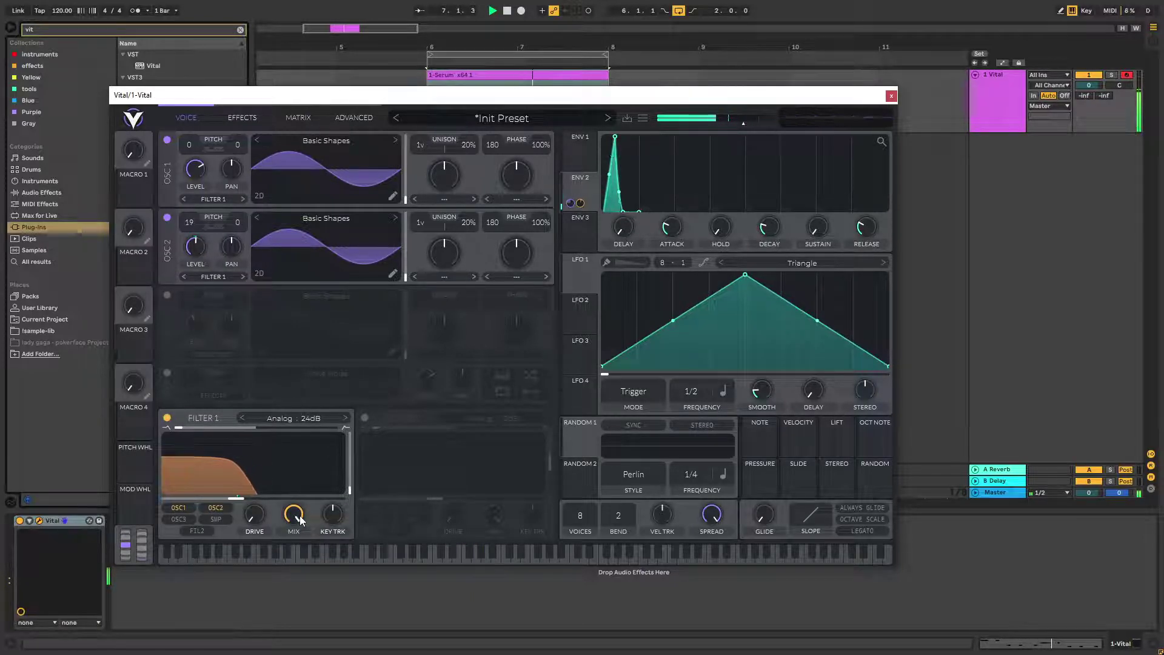
{"action": "mouse_move", "coordinate": [251, 485]}
{"action": "left_mouse_down"}
{"action": "mouse_move", "coordinate": [251, 457]}
{"action": "mouse_move", "coordinate": [254, 485]}
{"action": "left_mouse_up"}
{"action": "left_click", "coordinate": [297, 119]}
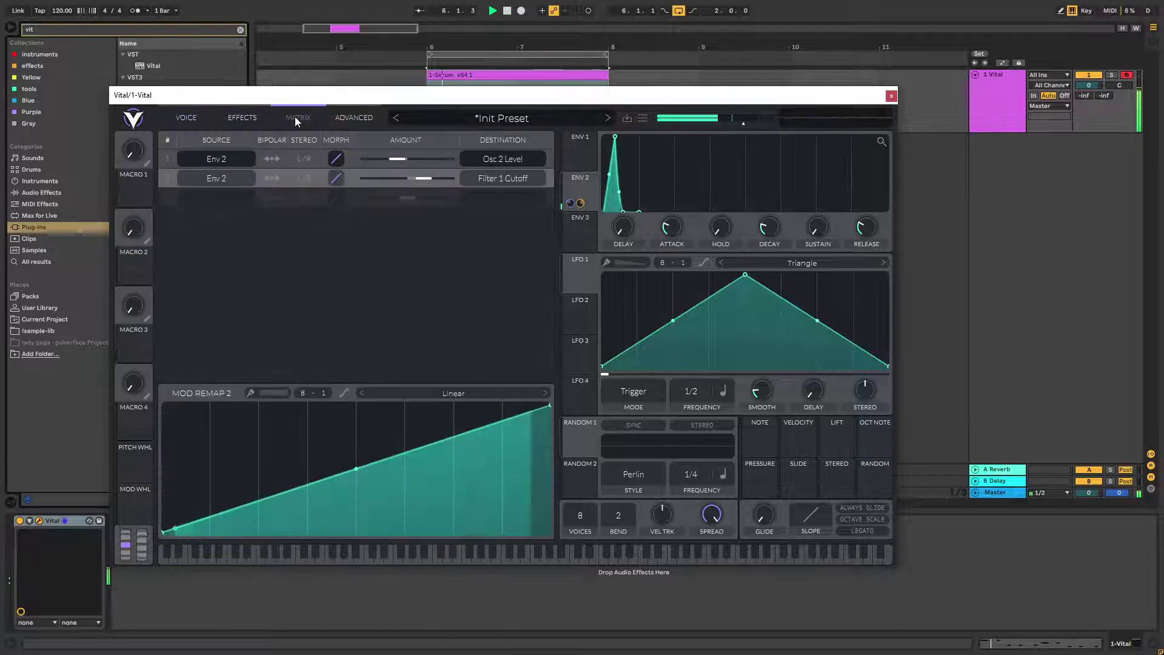
{"action": "left_click", "coordinate": [217, 177]}
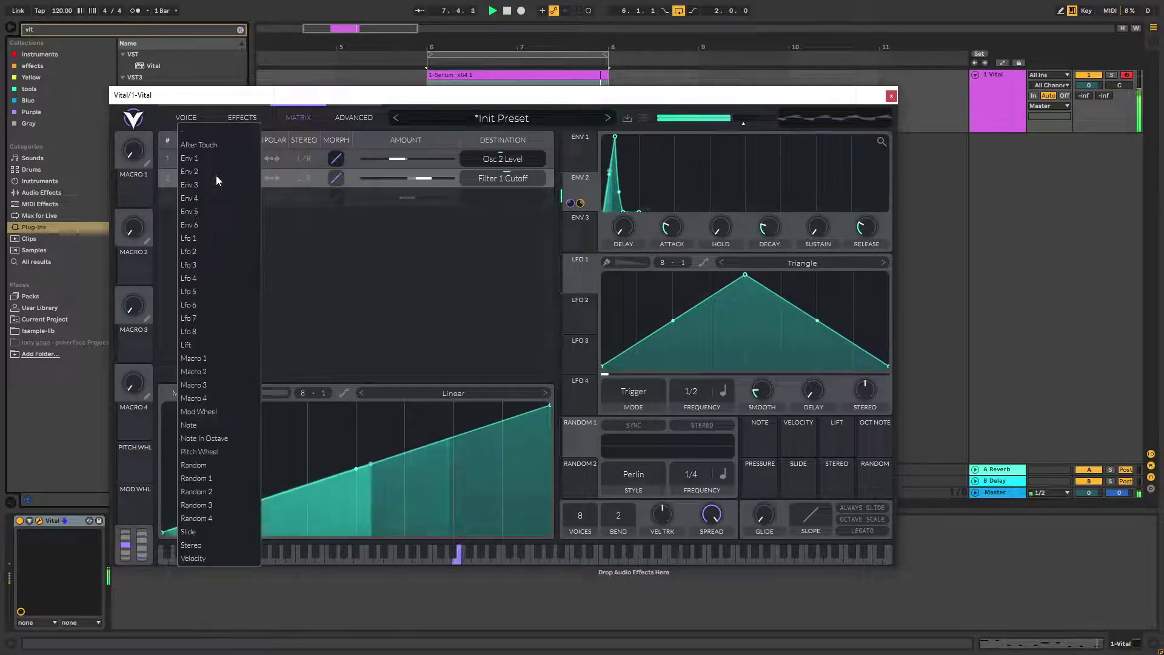
{"action": "left_click", "coordinate": [203, 136]}
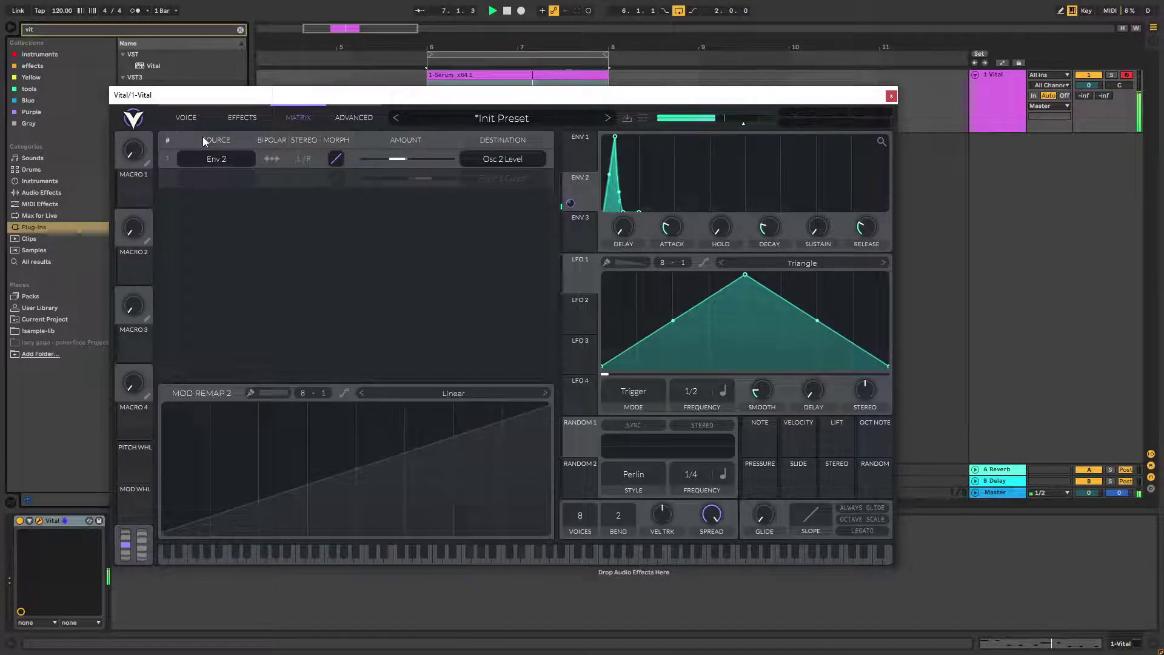
{"action": "left_click", "coordinate": [186, 118]}
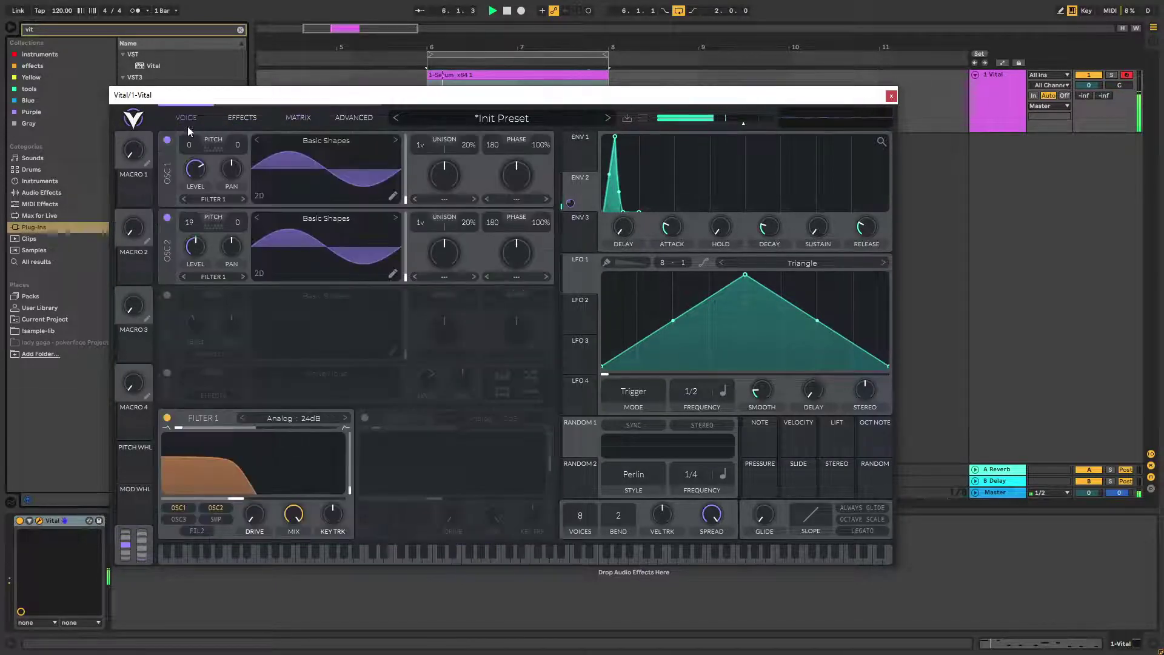
Switch OSC 3 back on and raise OSC 2's level
{"action": "left_click", "coordinate": [168, 296]}
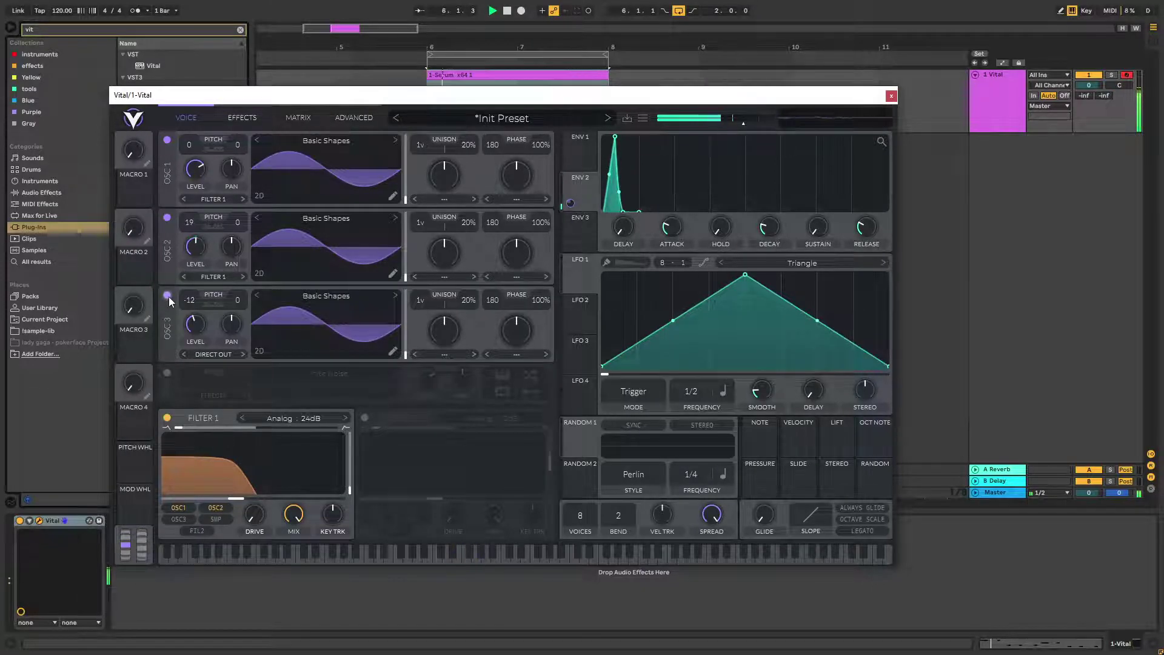
{"action": "mouse_move", "coordinate": [198, 249]}
{"action": "left_click_drag", "start_coordinate": [200, 241], "coordinate": [203, 222]}
Modulate Filter 1's cutoff with ENV 3, shape that envelope with a short decay and no sustain, and stop playback
{"action": "left_click", "coordinate": [585, 228]}
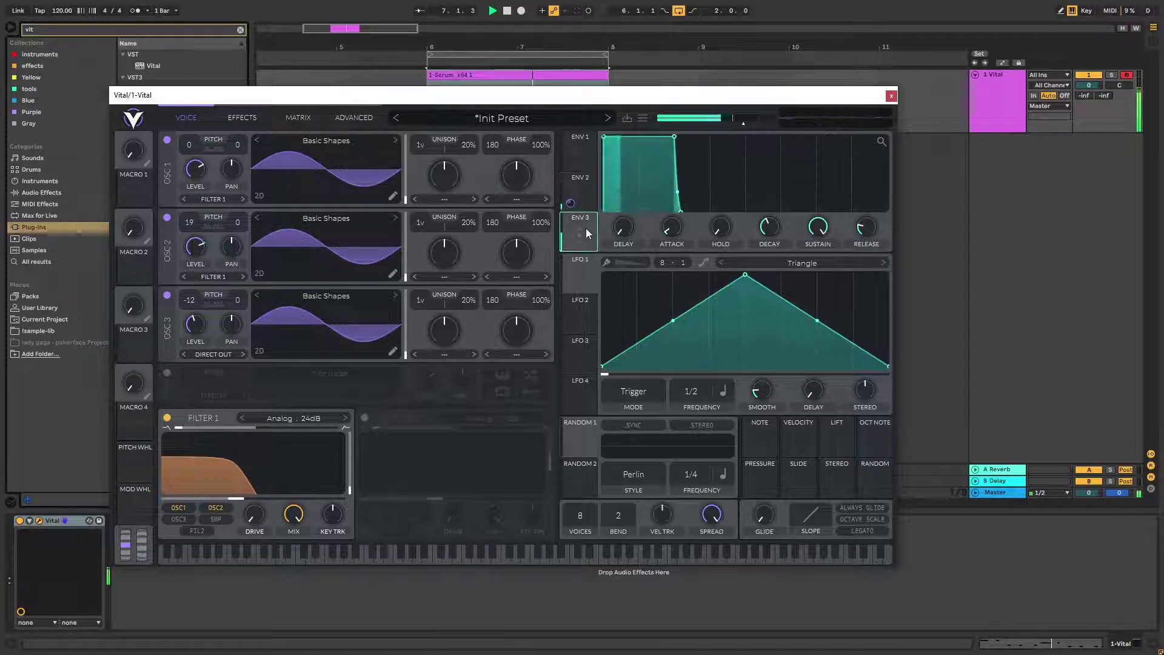
{"action": "left_click_drag", "start_coordinate": [576, 234], "coordinate": [253, 477]}
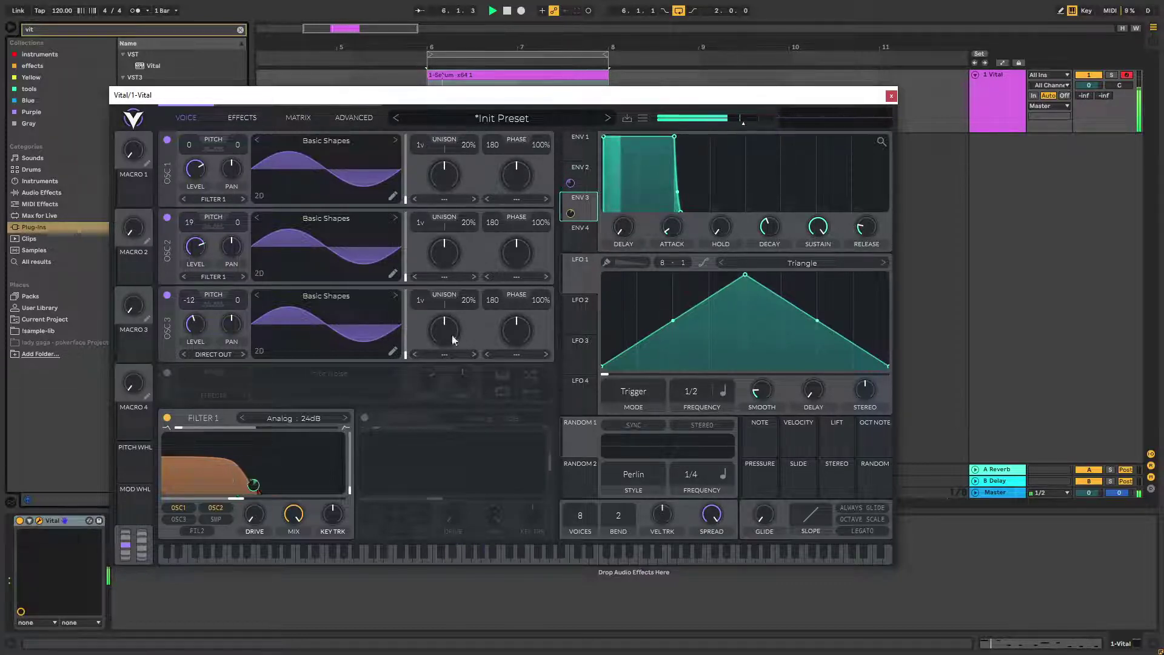
{"action": "left_click_drag", "start_coordinate": [675, 137], "coordinate": [638, 246]}
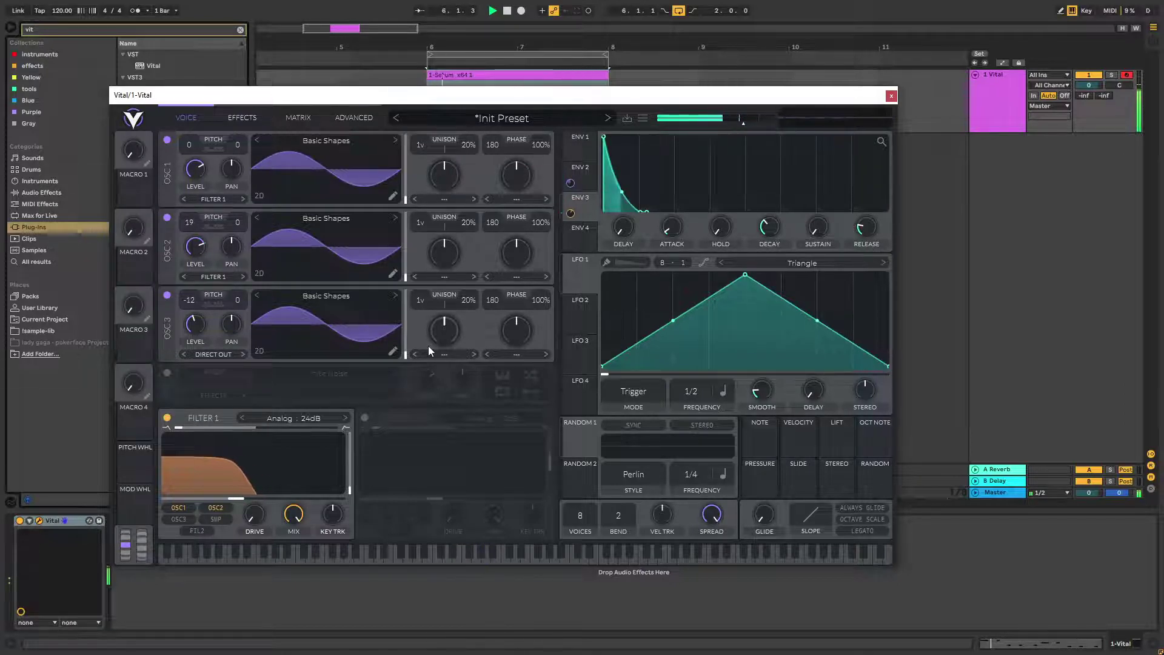
{"action": "left_click", "coordinate": [508, 13]}
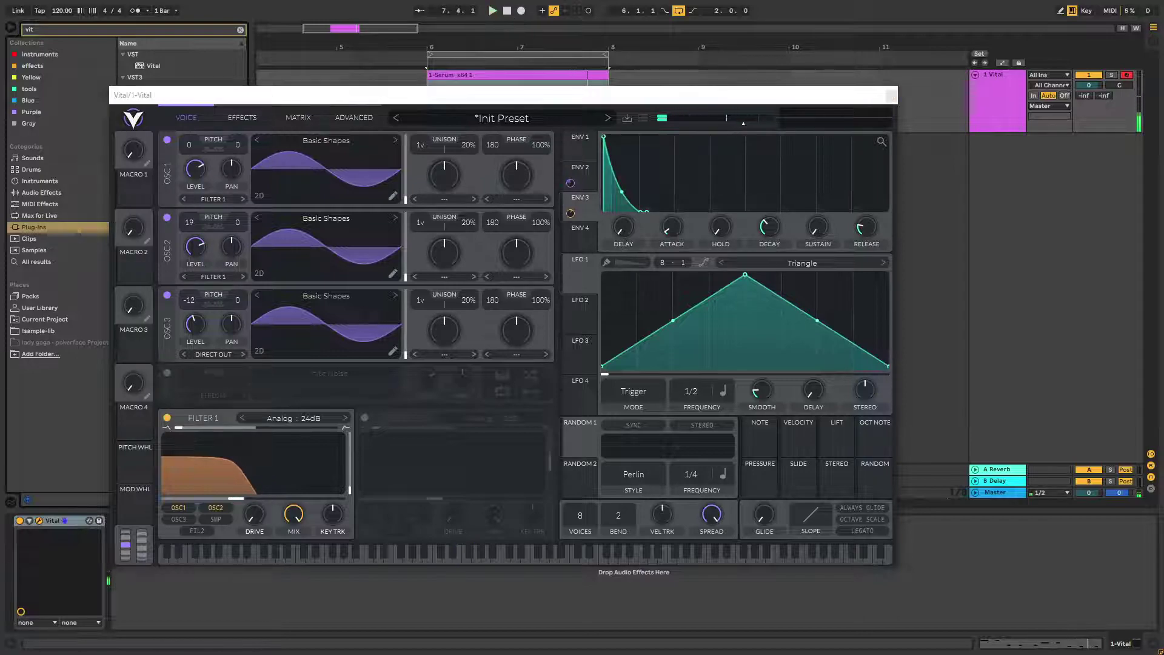